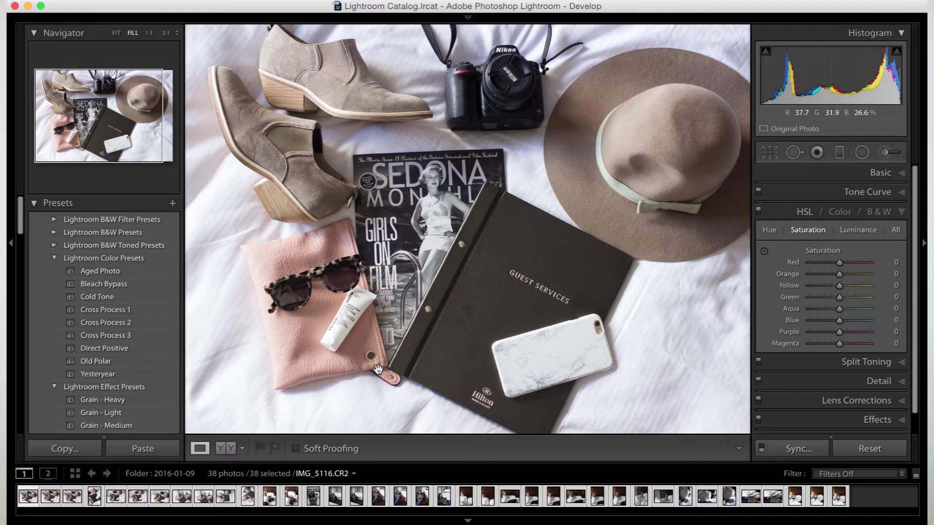
# Step: Fit the photo in view and apply the VSCO Film 00 - Canon preset 'C - Kodak Gold 100 -'
pyautogui.click(378, 370)
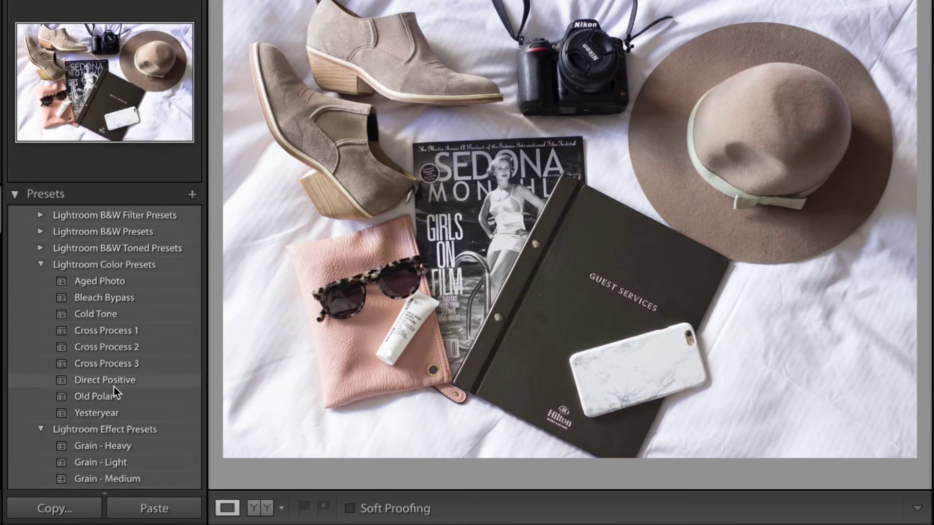
pyautogui.scroll(-10, 113, 386)
pyautogui.scroll(-6, 114, 387)
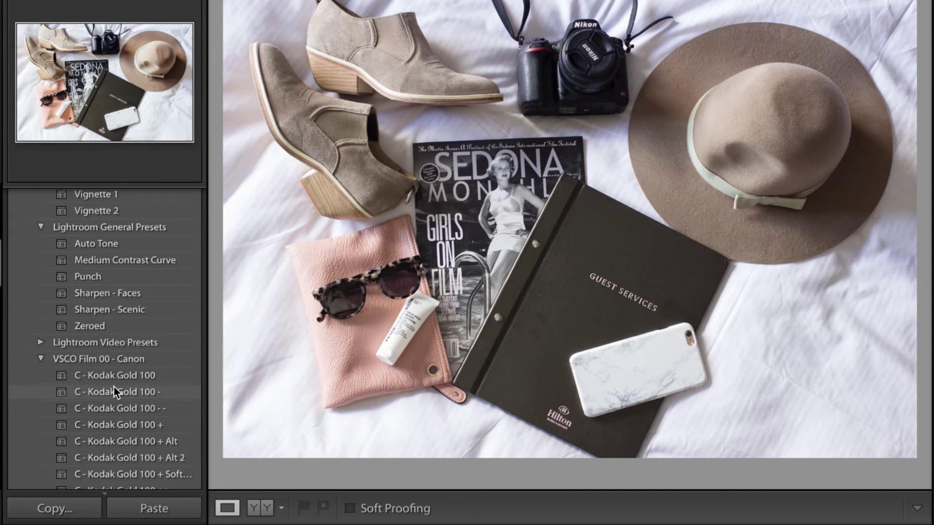
pyautogui.click(114, 386)
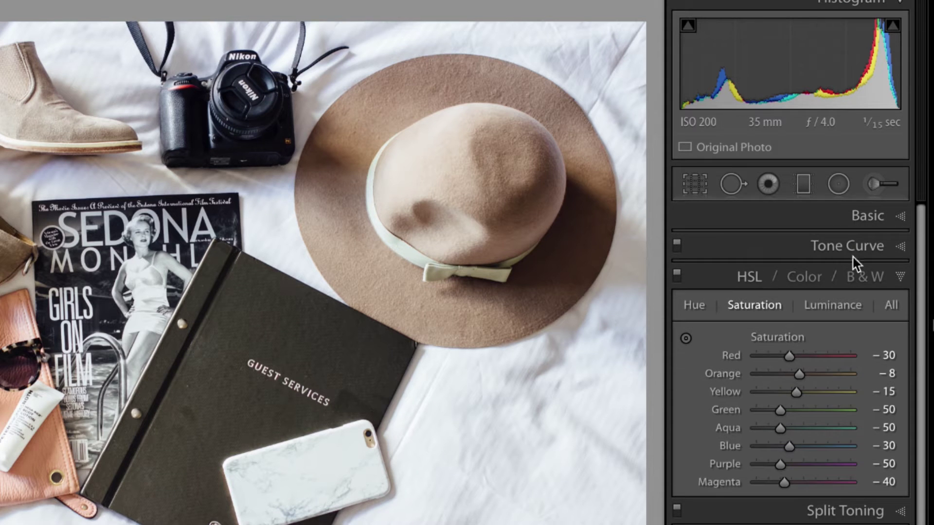
# Step: In the Basic panel, lower Exposure to -0.30 and raise Contrast to +21
pyautogui.click(899, 277)
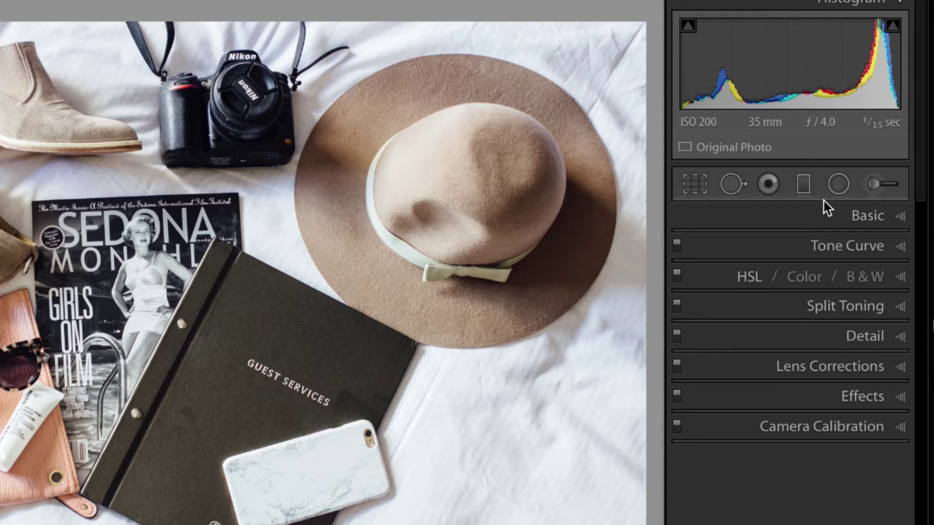
pyautogui.click(775, 225)
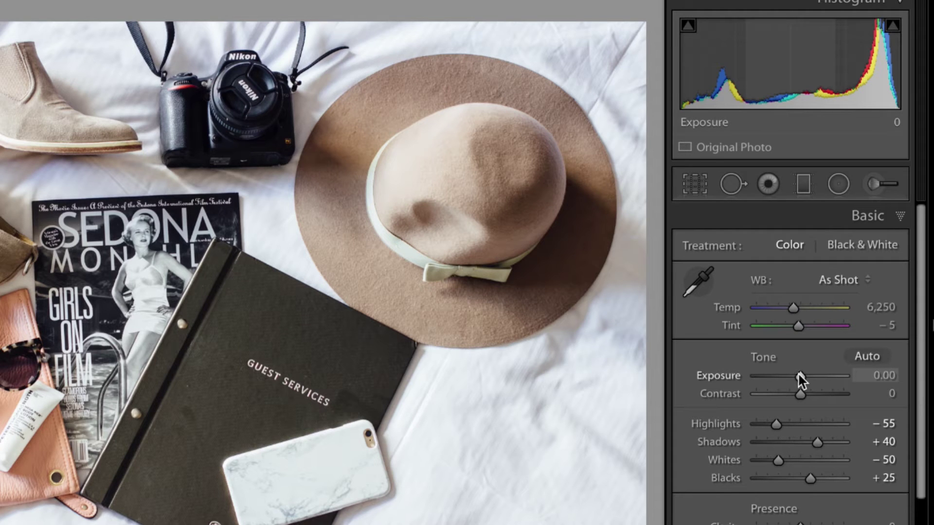
pyautogui.press('Down')
pyautogui.press('Down')
pyautogui.press('Down')
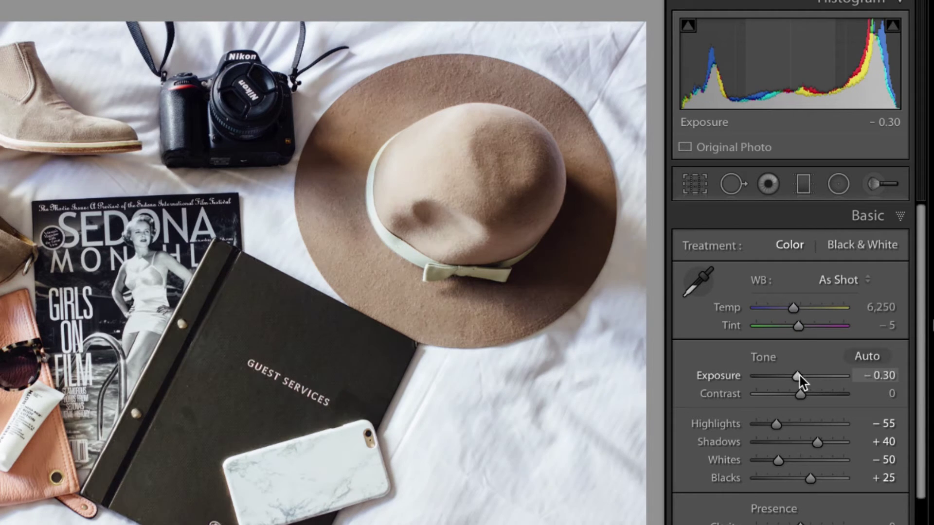
pyautogui.click(807, 395)
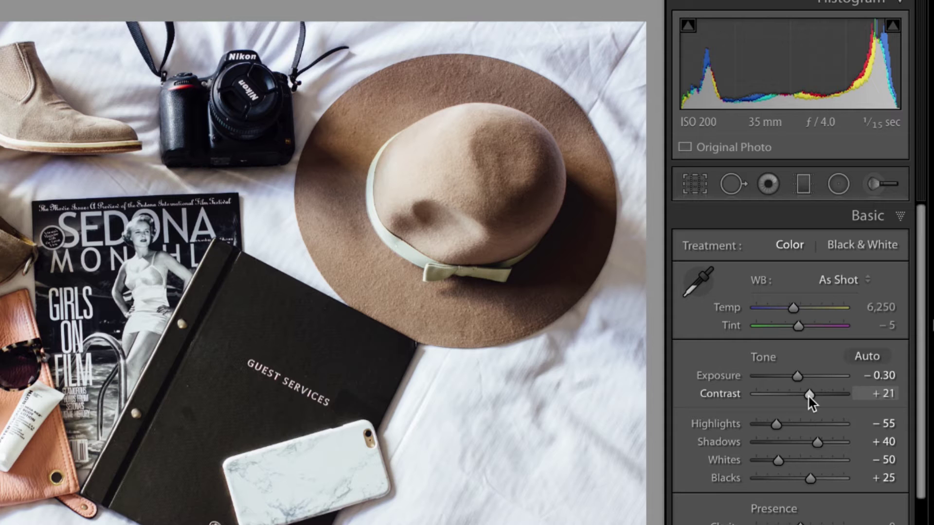
pyautogui.scroll(-1, 790, 432)
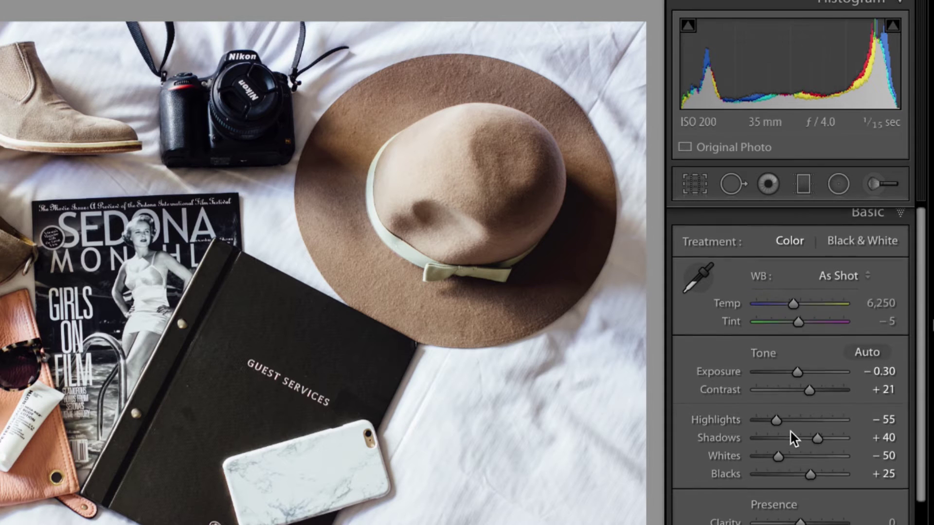
pyautogui.scroll(-3, 790, 432)
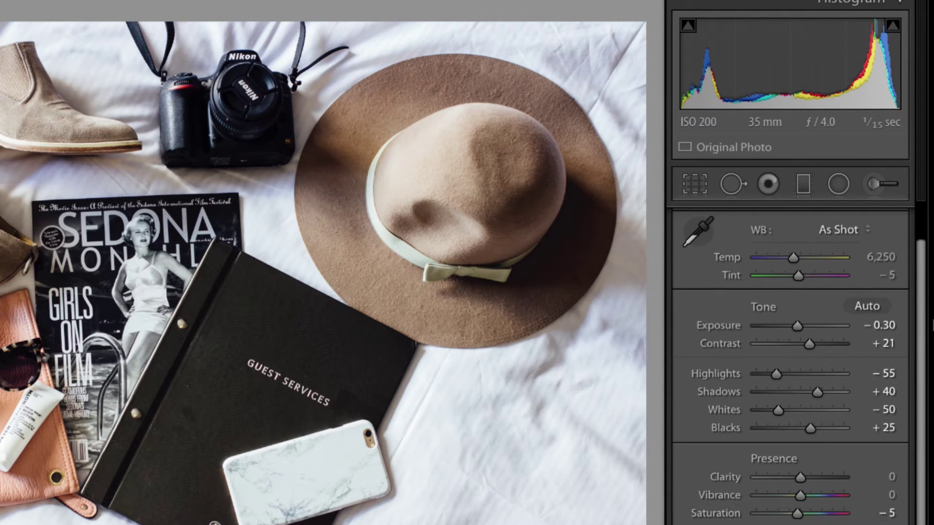
pyautogui.scroll(-10, 716, 379)
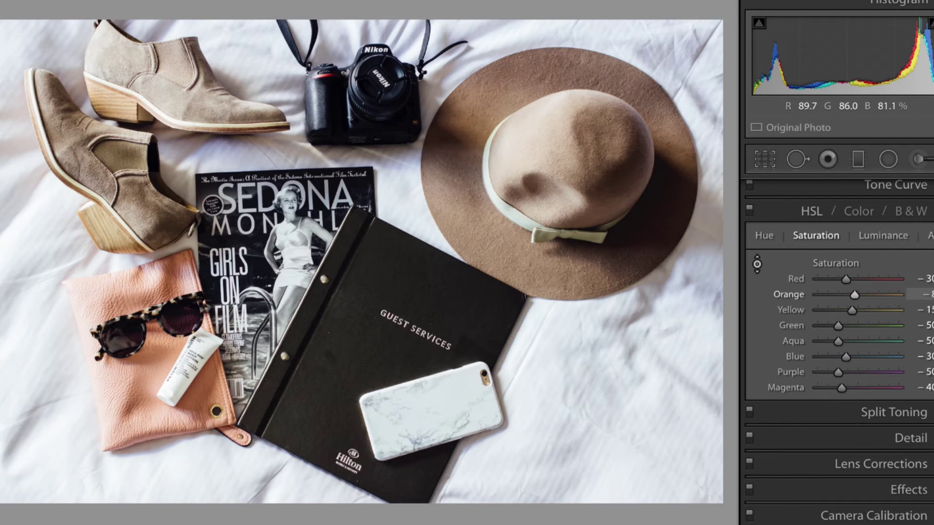
# Step: Raise the HSL Saturation Orange slider from -8 to +29
pyautogui.moveTo(100, 309)
pyautogui.mouseDown()
pyautogui.moveTo(100, 292)
pyautogui.moveTo(102, 302)
pyautogui.mouseUp()
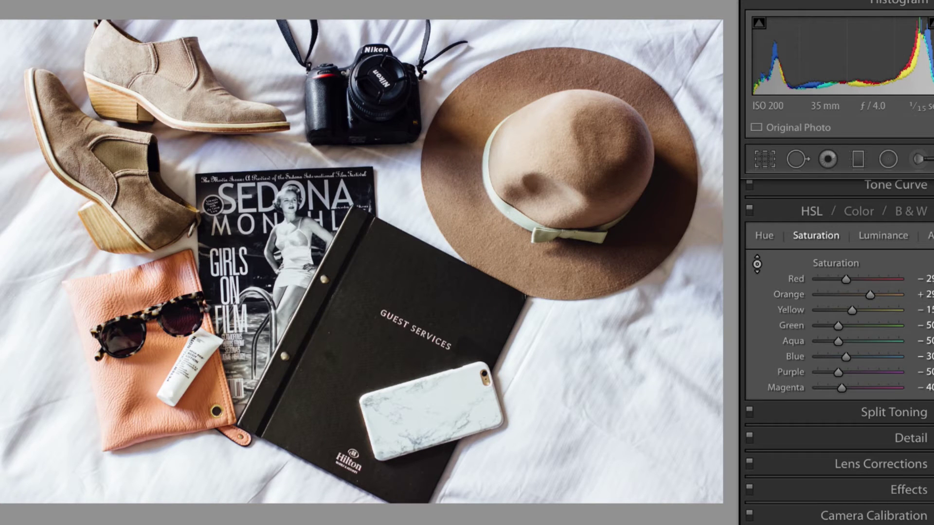
pyautogui.scroll(3, 851, 214)
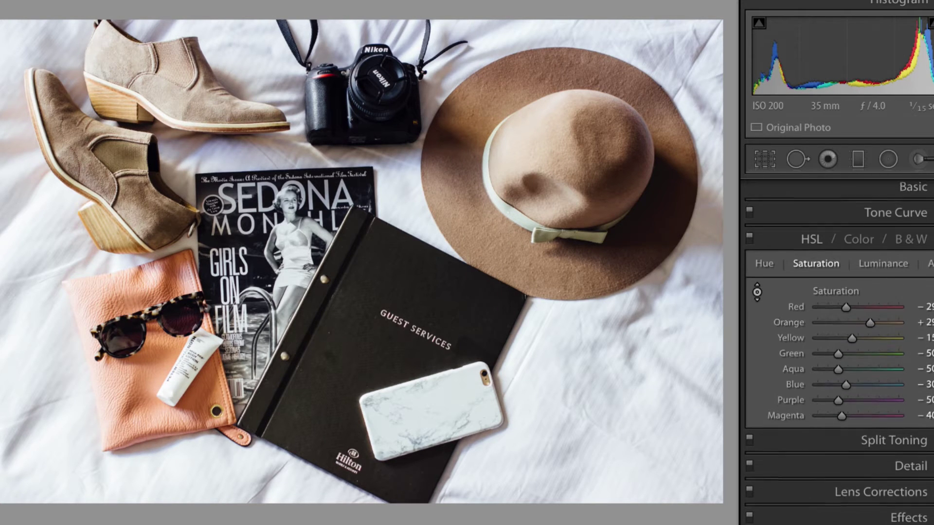
# Step: In the Basic panel, set Shadows +47, Whites -47, Clarity +8 and Contrast +28
pyautogui.click(854, 191)
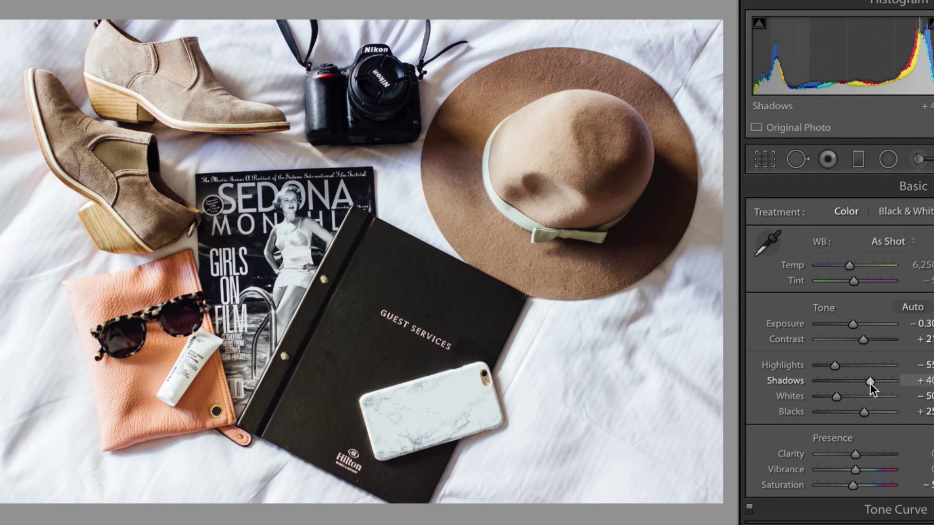
pyautogui.moveTo(870, 383)
pyautogui.mouseDown()
pyautogui.moveTo(894, 384)
pyautogui.moveTo(873, 384)
pyautogui.mouseUp()
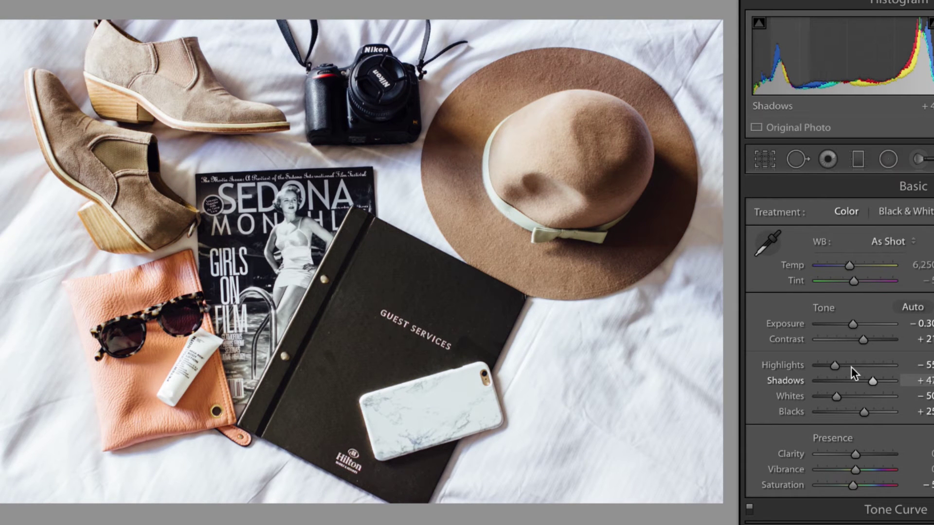
pyautogui.scroll(-1, 824, 307)
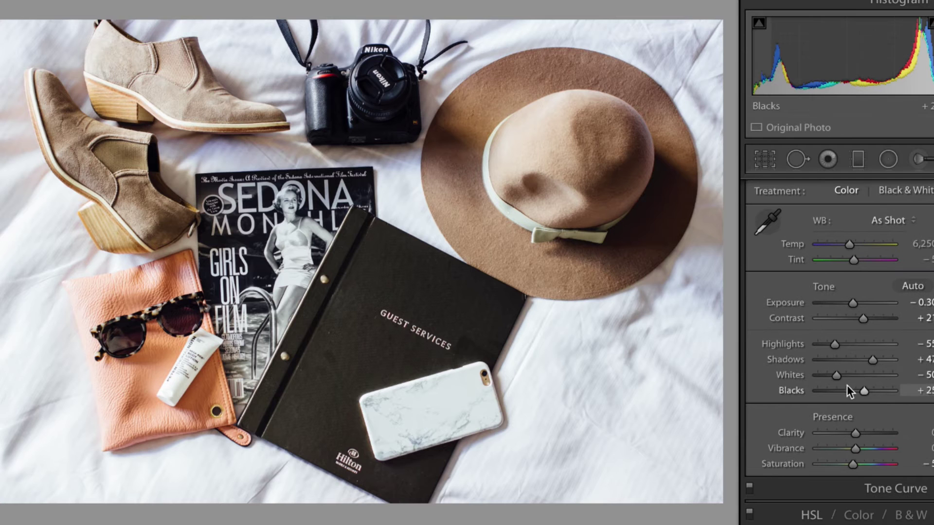
pyautogui.moveTo(836, 376); pyautogui.dragTo(839, 377)
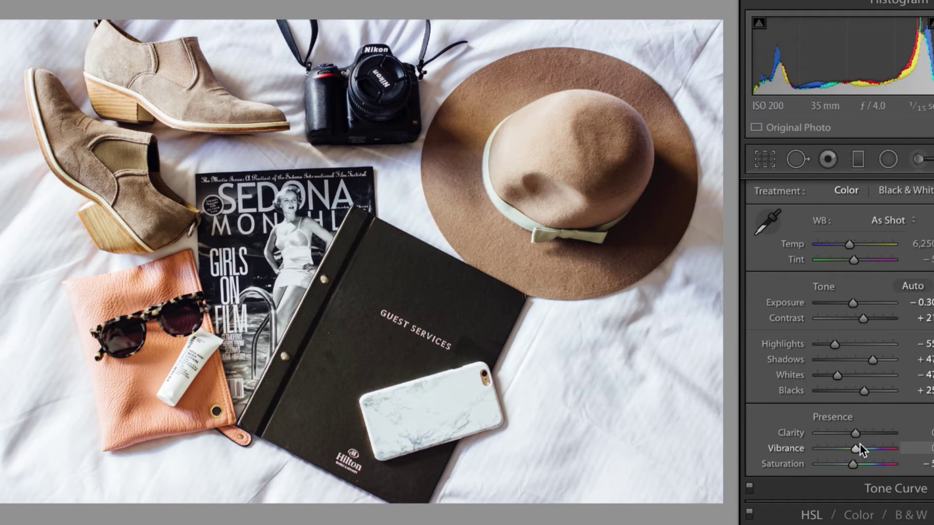
pyautogui.moveTo(859, 432); pyautogui.dragTo(862, 434)
pyautogui.moveTo(862, 317); pyautogui.dragTo(855, 306)
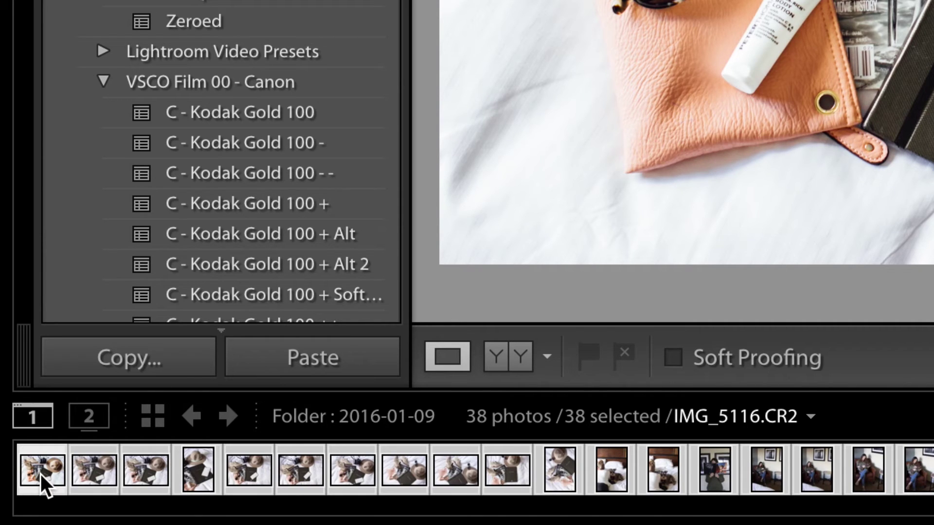
# Step: Select the first 11 filmstrip photos with the edited IMG_5116.CR2 as the active one
pyautogui.click(556, 474)
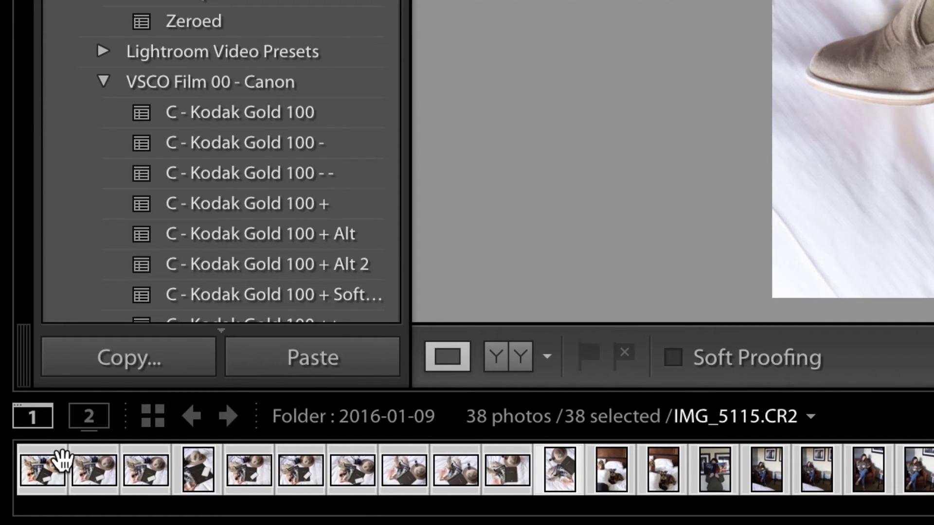
pyautogui.click(40, 479)
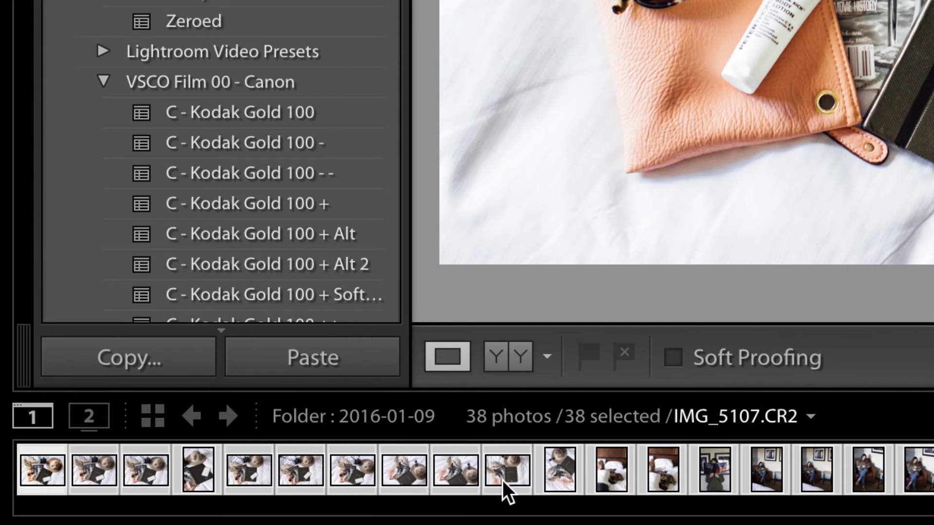
pyautogui.keyDown('shift'); pyautogui.click(553, 473); pyautogui.keyUp('shift')
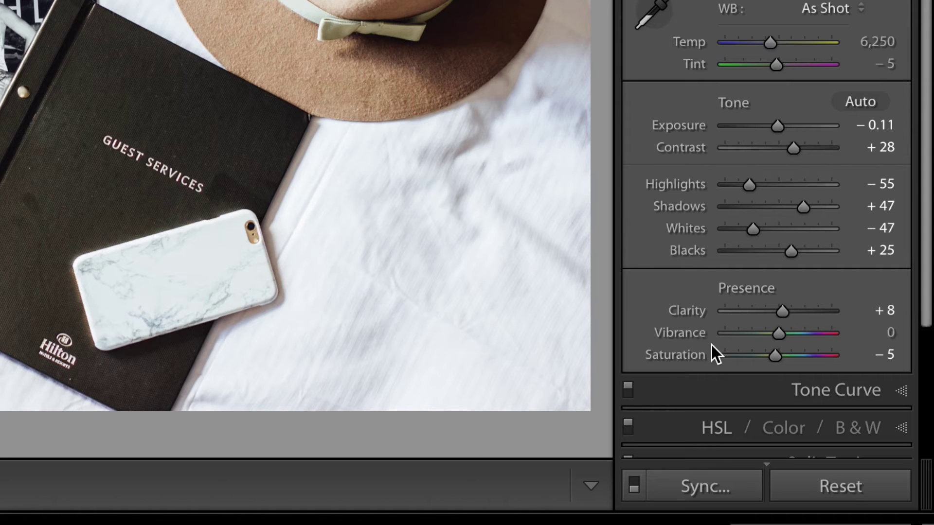
# Step: Synchronize the edited settings to the 11 selected photos, excluding Crop
pyautogui.click(688, 485)
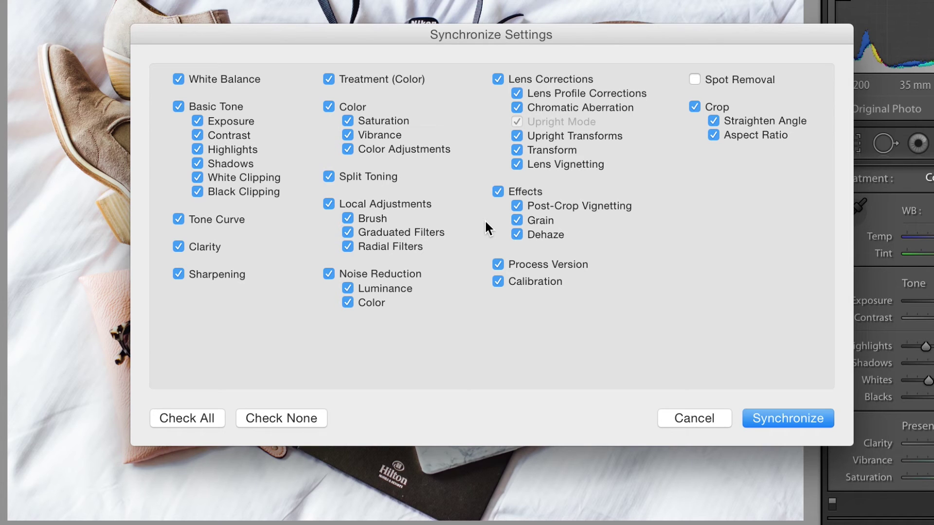
pyautogui.click(695, 107)
pyautogui.click(769, 422)
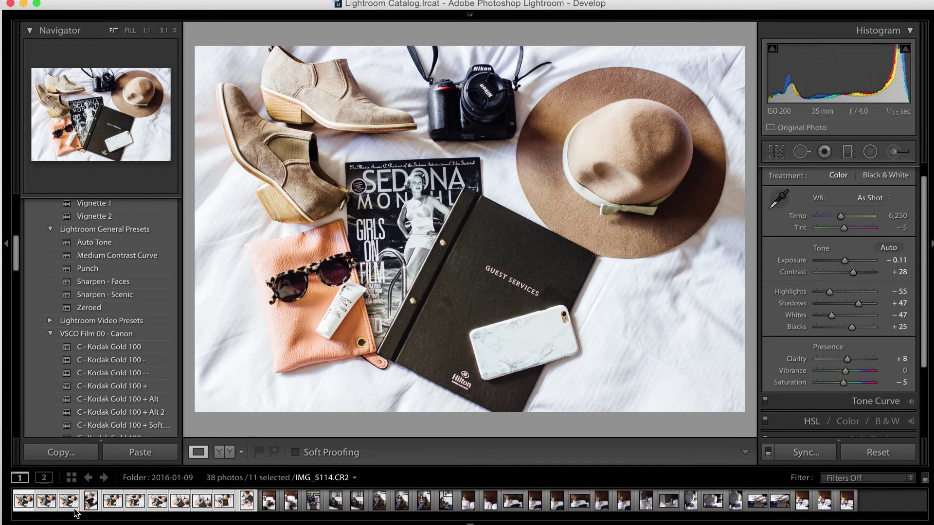
# Step: Review the synced photos and brighten IMG_5113 to +0.57 exposure
pyautogui.press('Right')
pyautogui.press('Left')
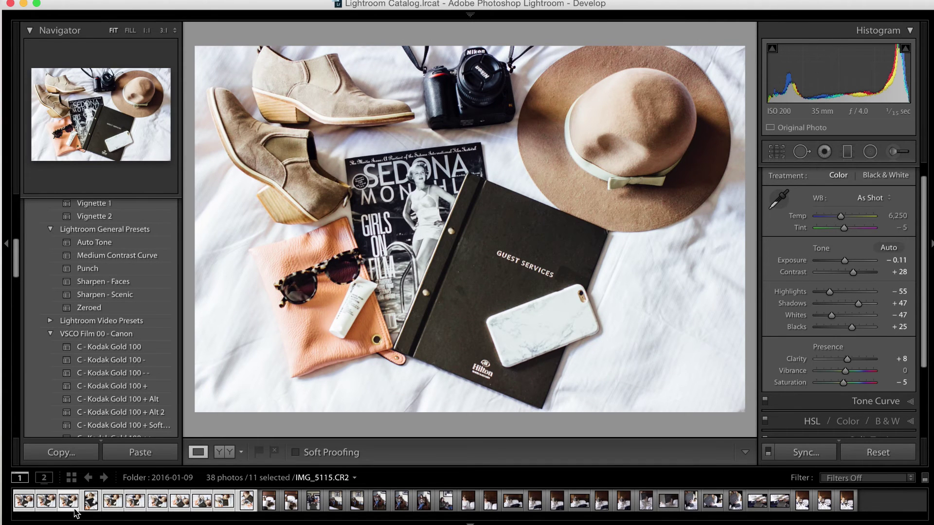
pyautogui.press('Left')
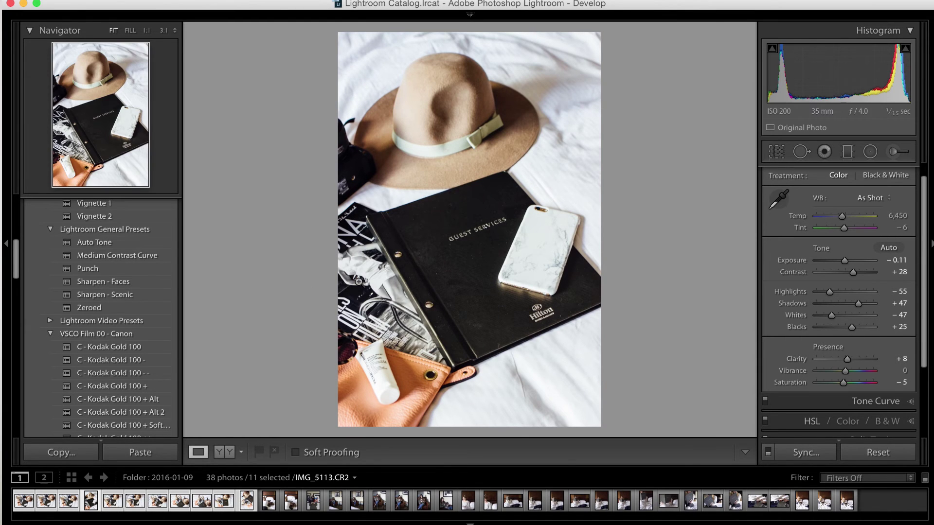
pyautogui.moveTo(845, 261); pyautogui.dragTo(848, 265)
# Step: Crop IMG_5112 by pulling the crop's right edge inward
pyautogui.press('Left')
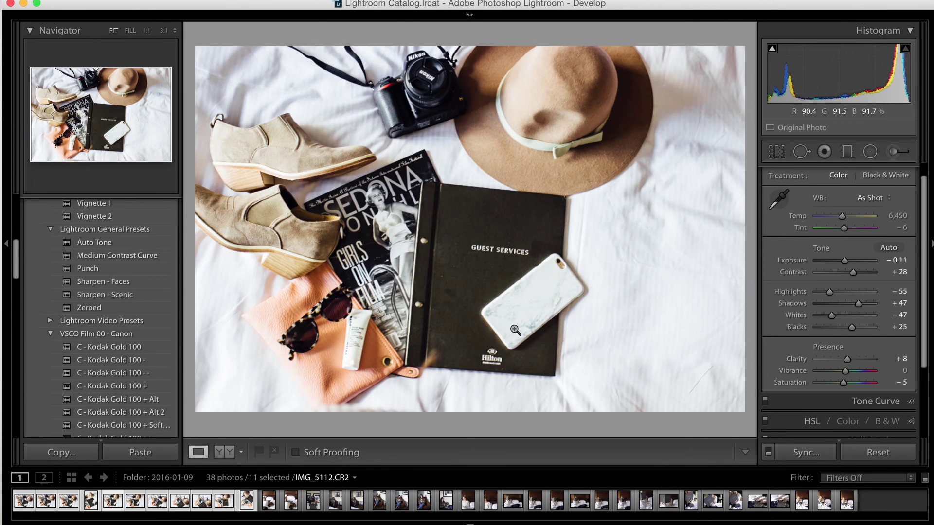
pyautogui.click(779, 153)
pyautogui.moveTo(746, 232); pyautogui.dragTo(694, 228)
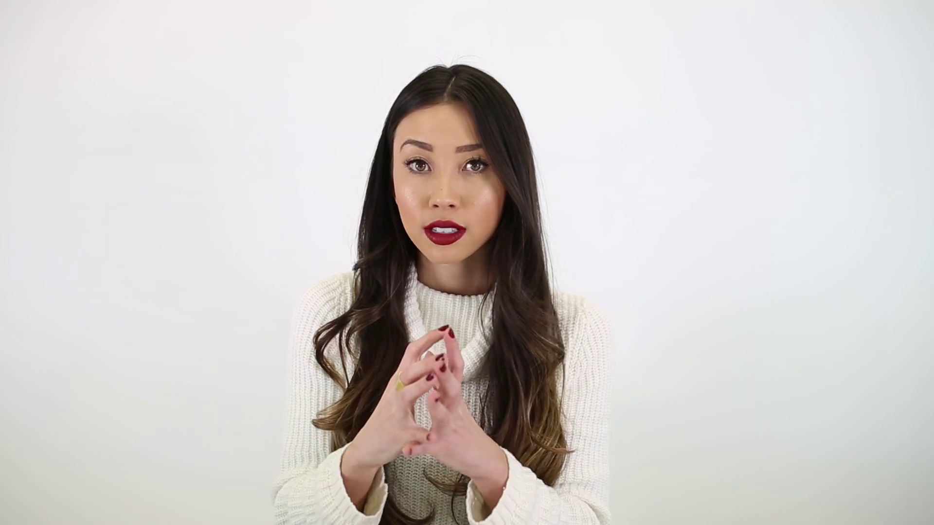